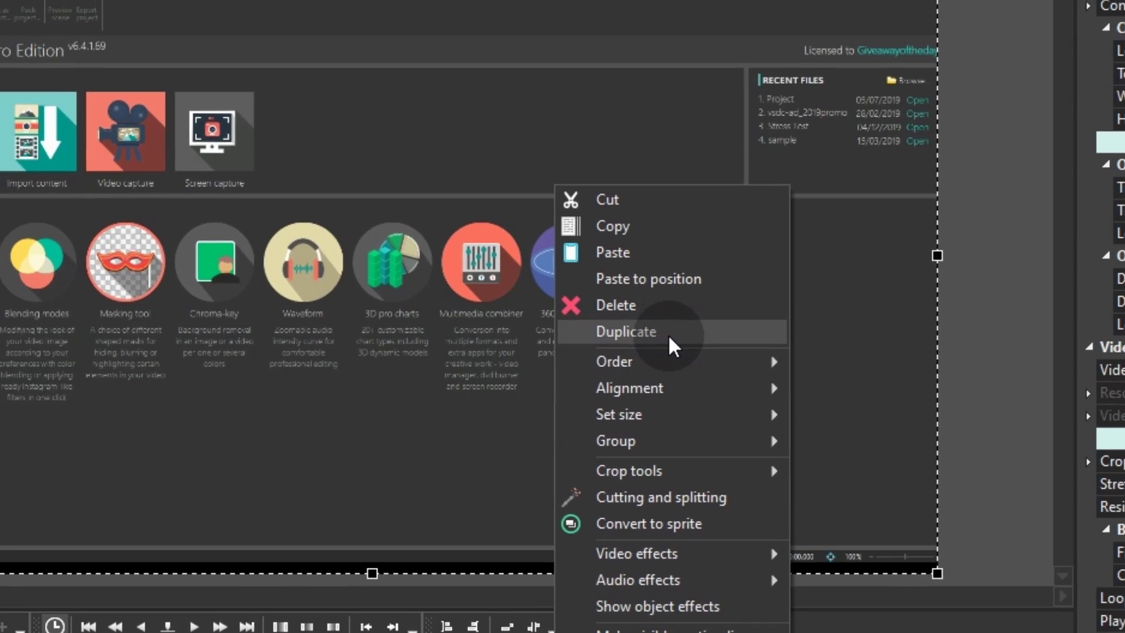
- Bring up the context menu of the screen-recording clip on the scene
click(668, 332)
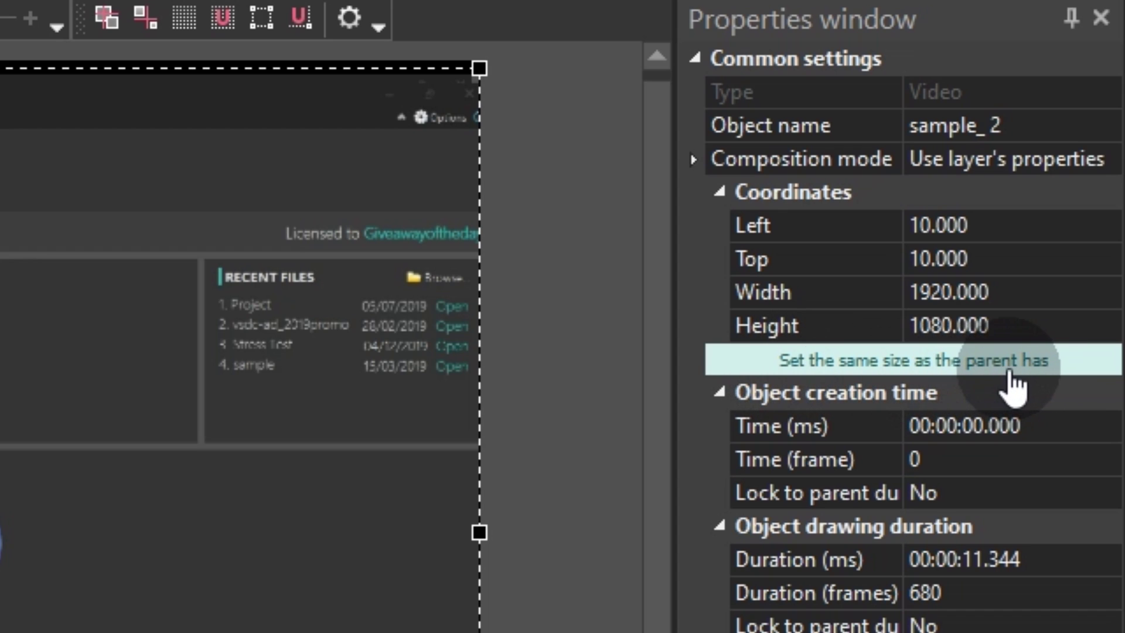
- Make the sample_2 duplicate match the scene size and hide Layer 2
click(1059, 366)
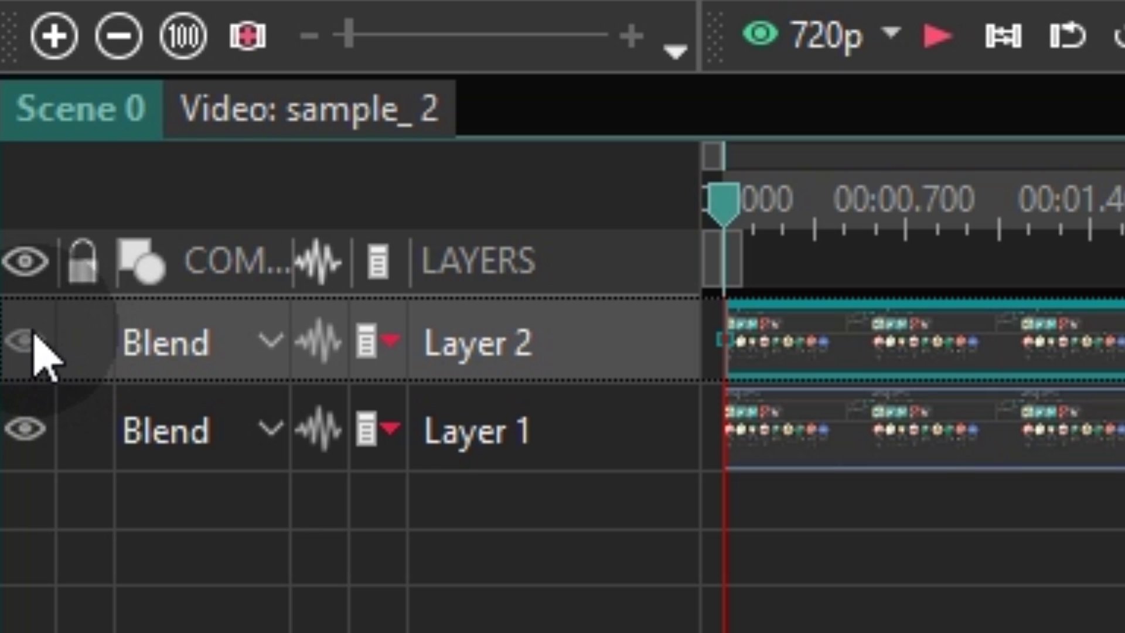
click(30, 348)
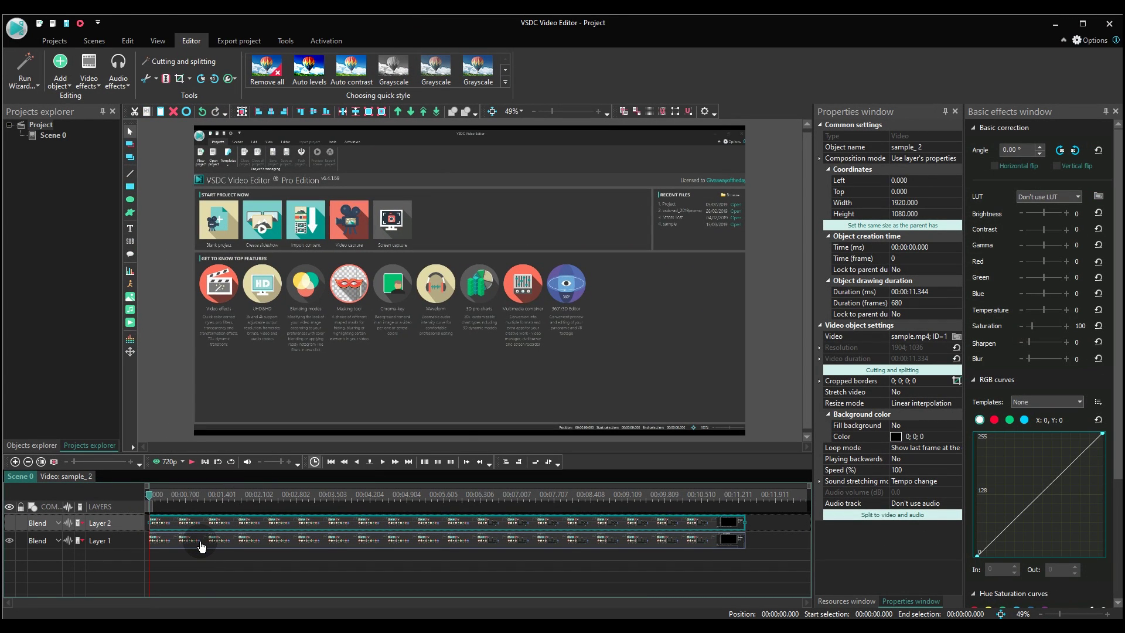
- Select the sample_1 clip on Layer 1 and pick Gaussian blur from the video effect filters
click(200, 547)
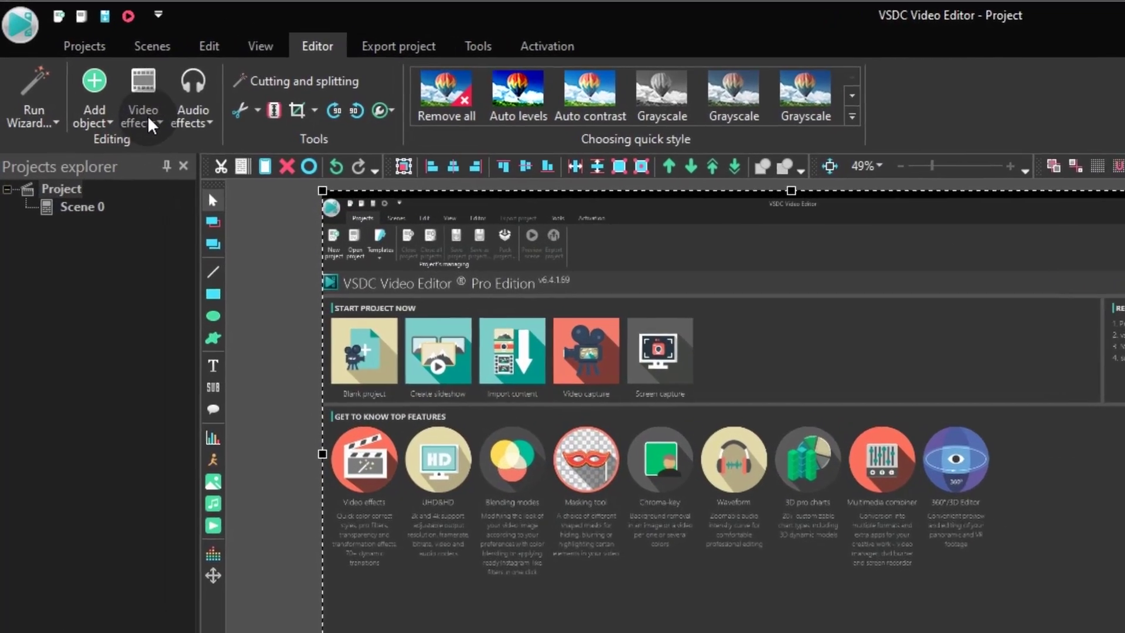
click(148, 121)
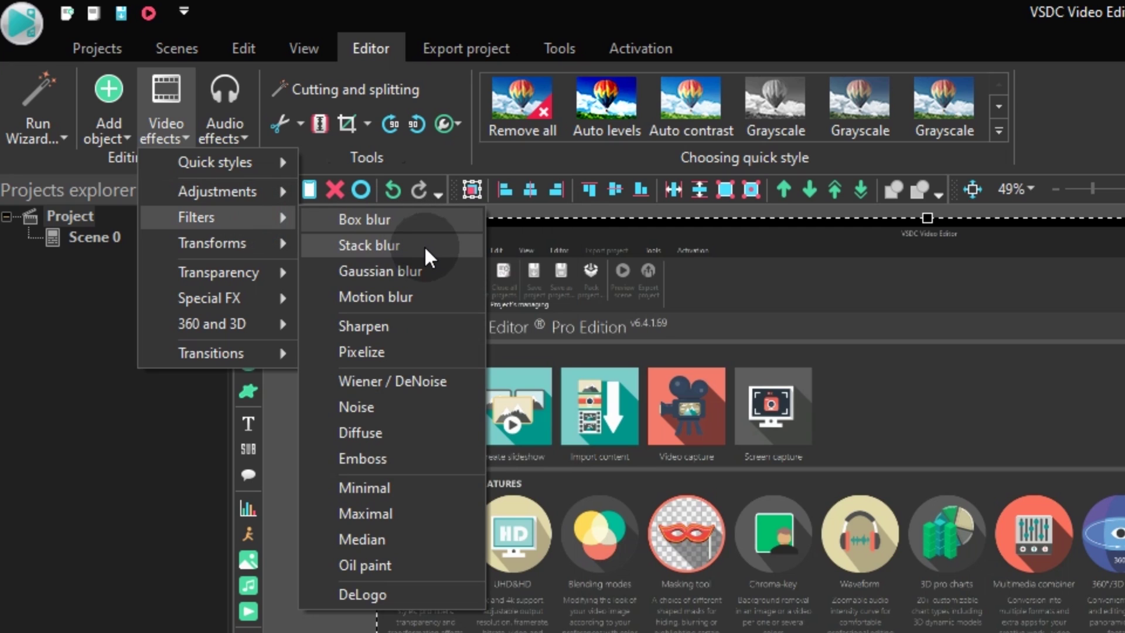
mouse_move(196, 217)
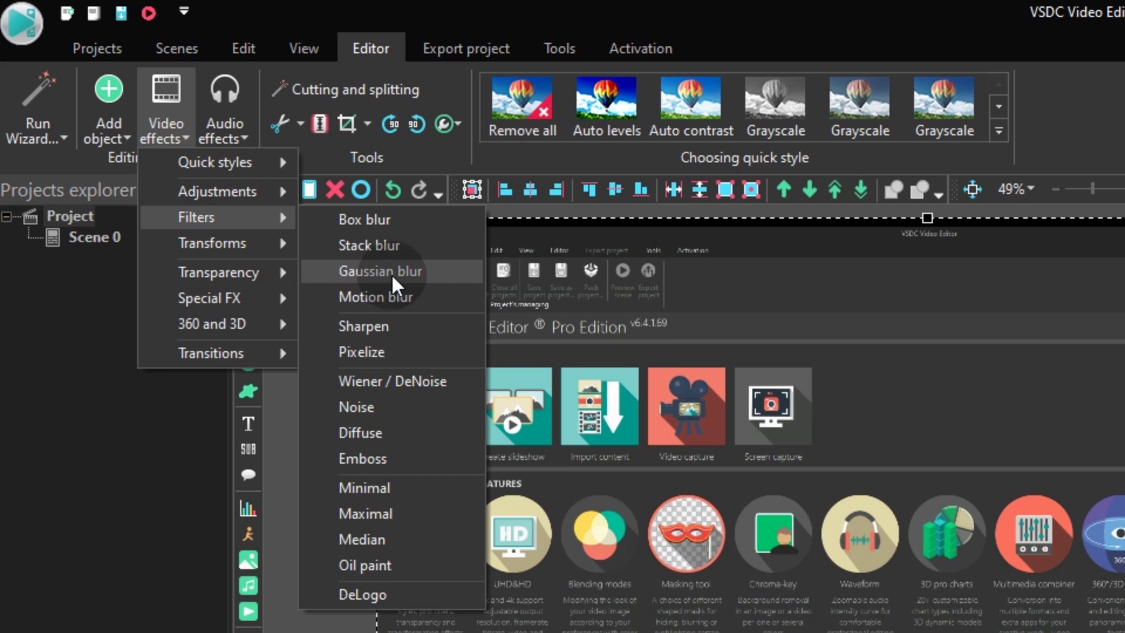
click(444, 275)
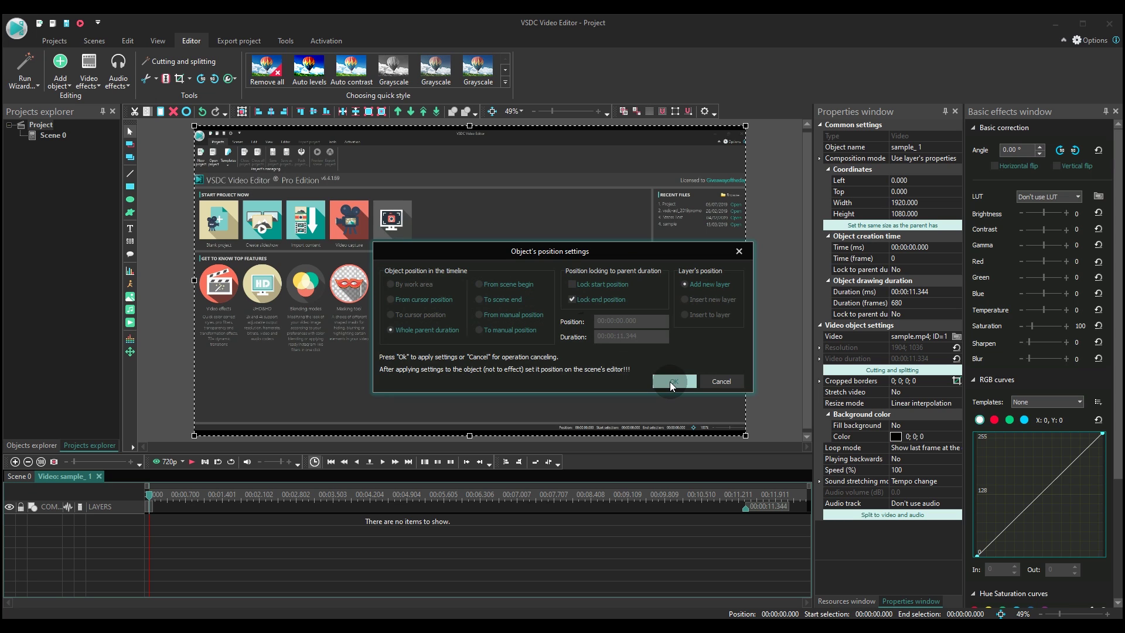
- Apply Gaussian blur to sample_1 with blur levels 15 and adjust Extend the boundaries
click(670, 384)
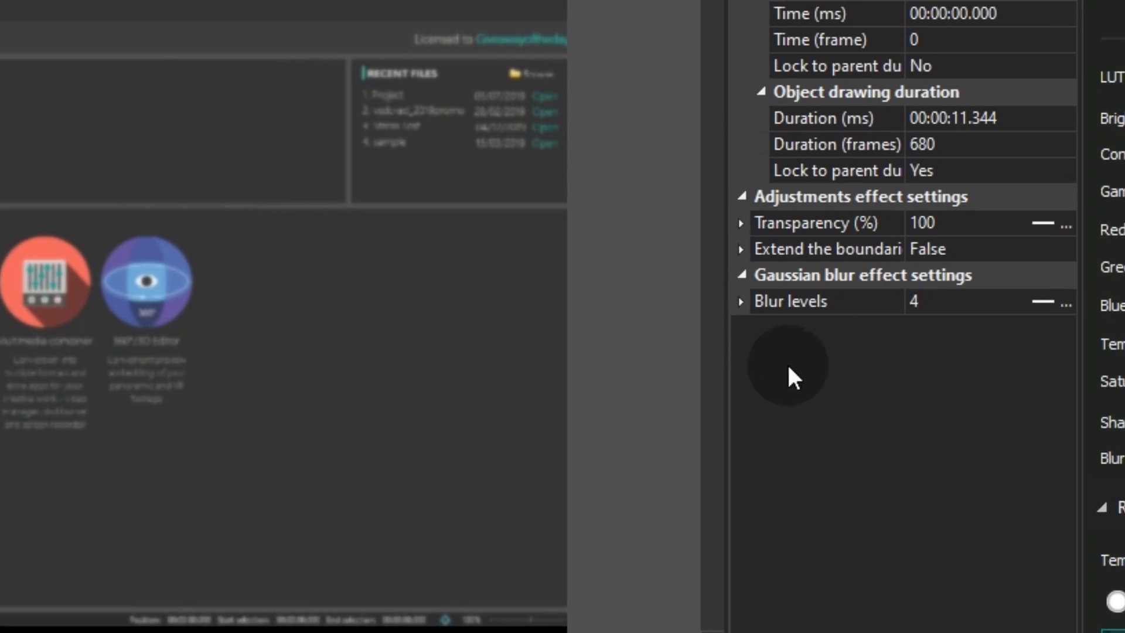
click(956, 301)
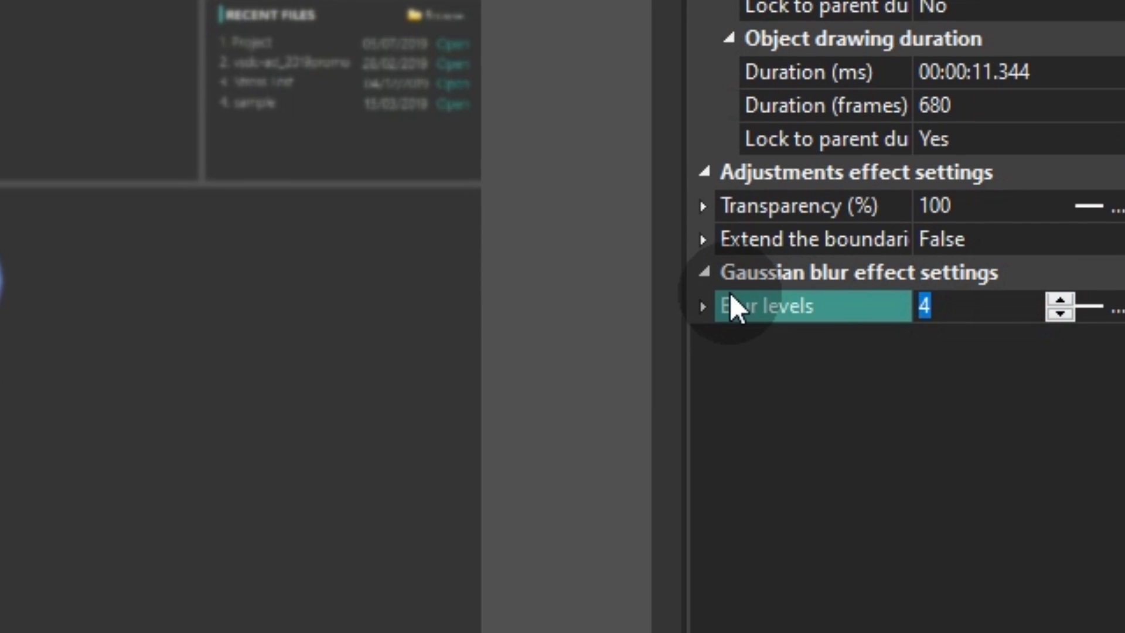
text(15)
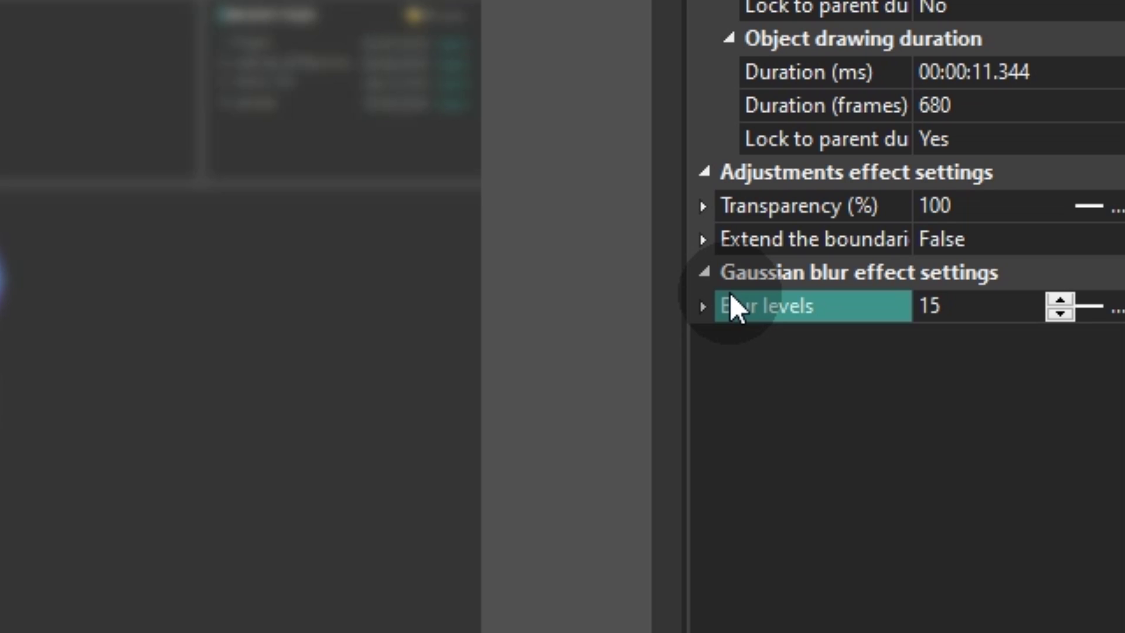
click(1016, 244)
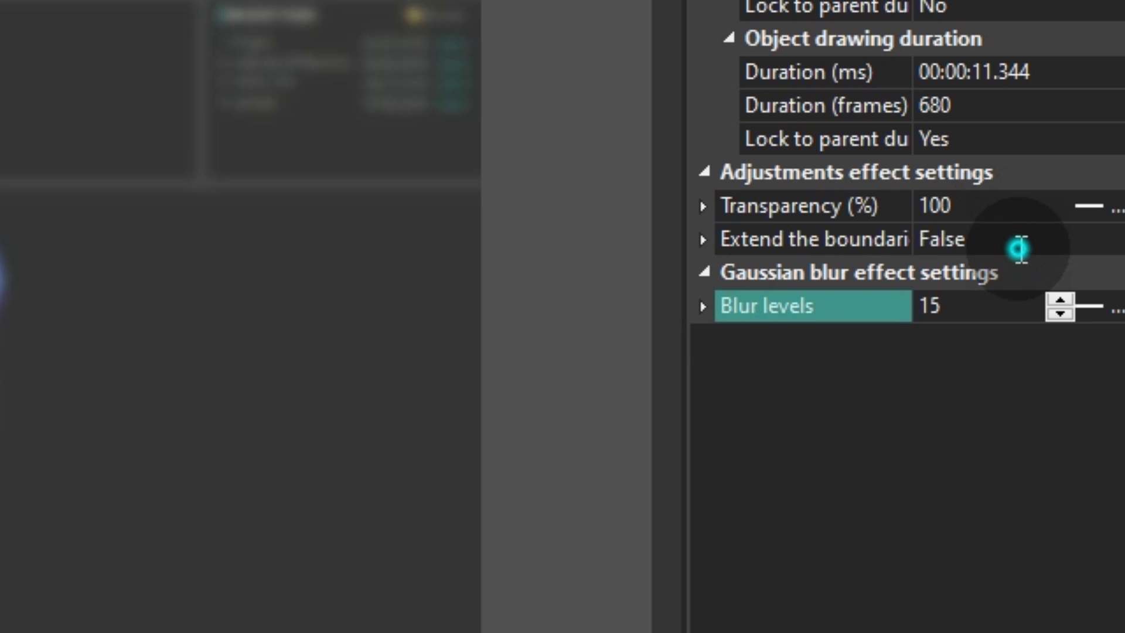
double_click(1062, 245)
click(967, 239)
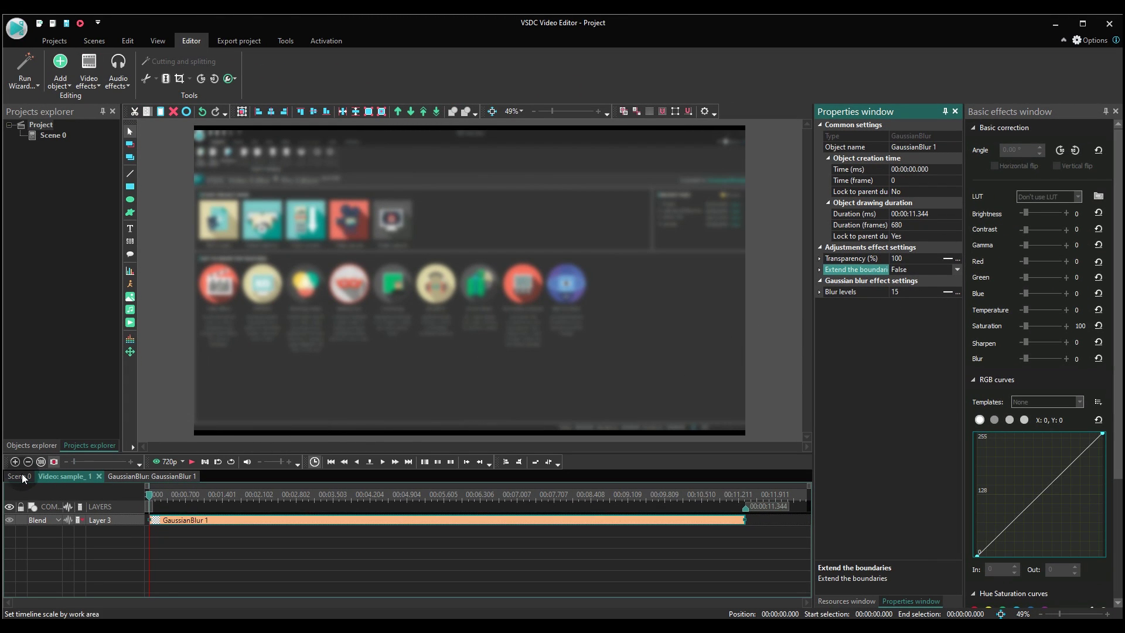
click(22, 476)
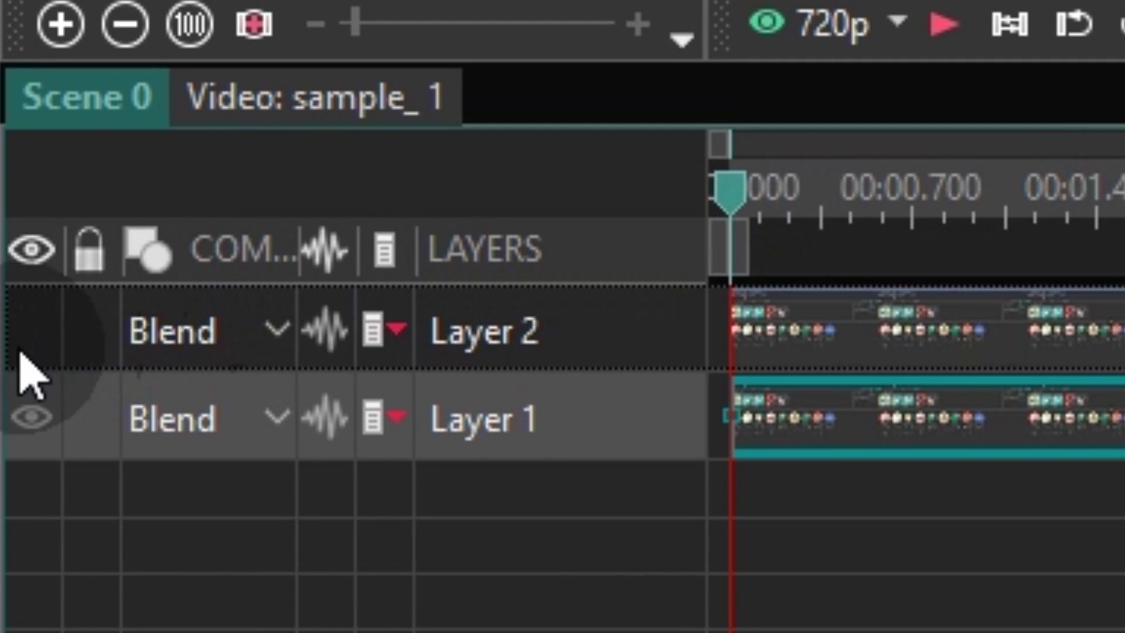
- Show Layer 2 again so the sharp sample_2 copy covers the blurred original
click(29, 339)
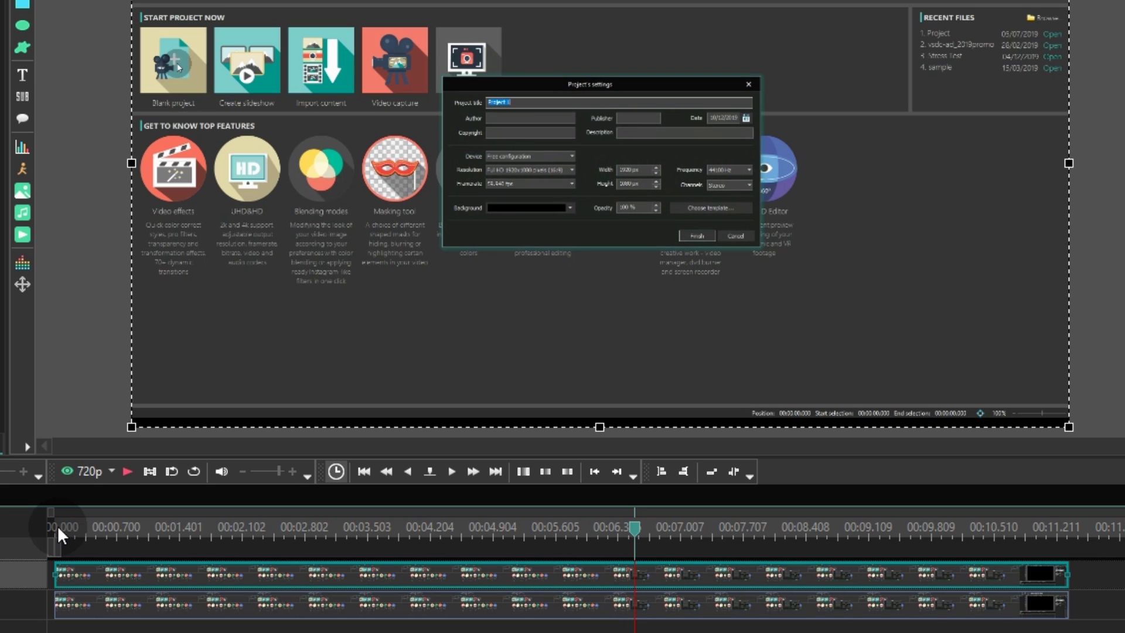
- Split both stacked clips at about 6.3 and 10.5 seconds to isolate the middle section
key(Escape)
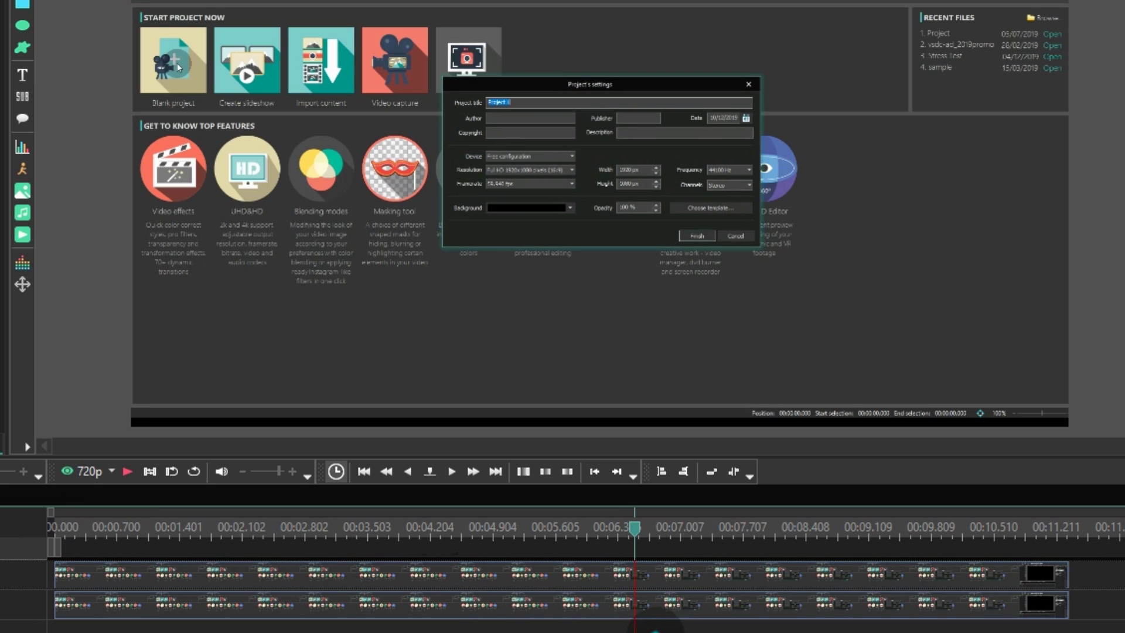
click(702, 584)
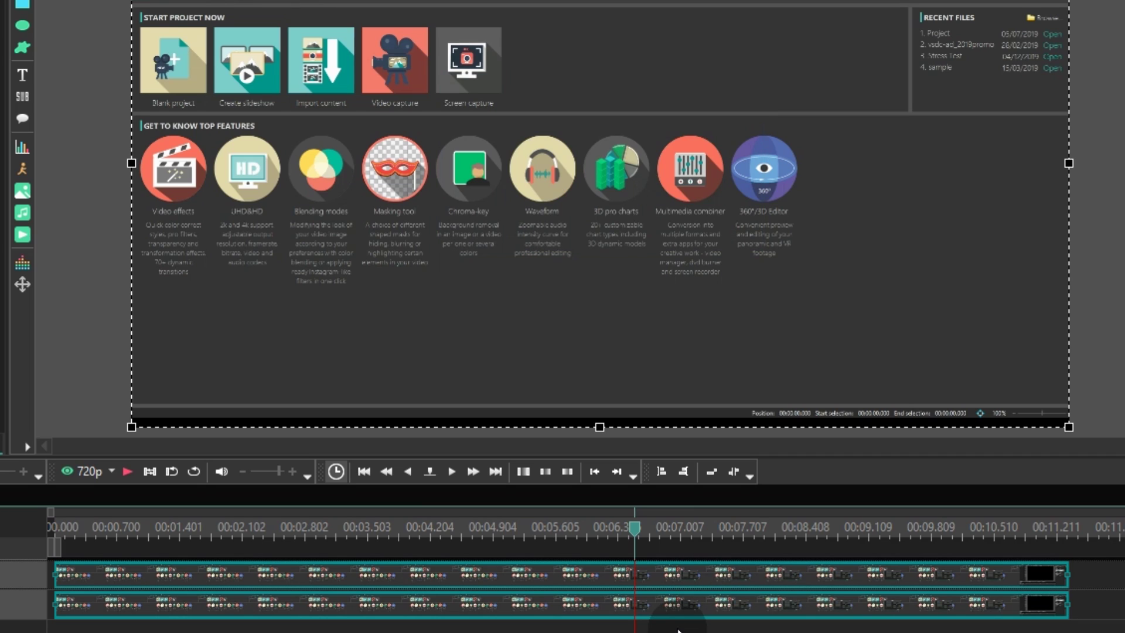
key(ctrl+k)
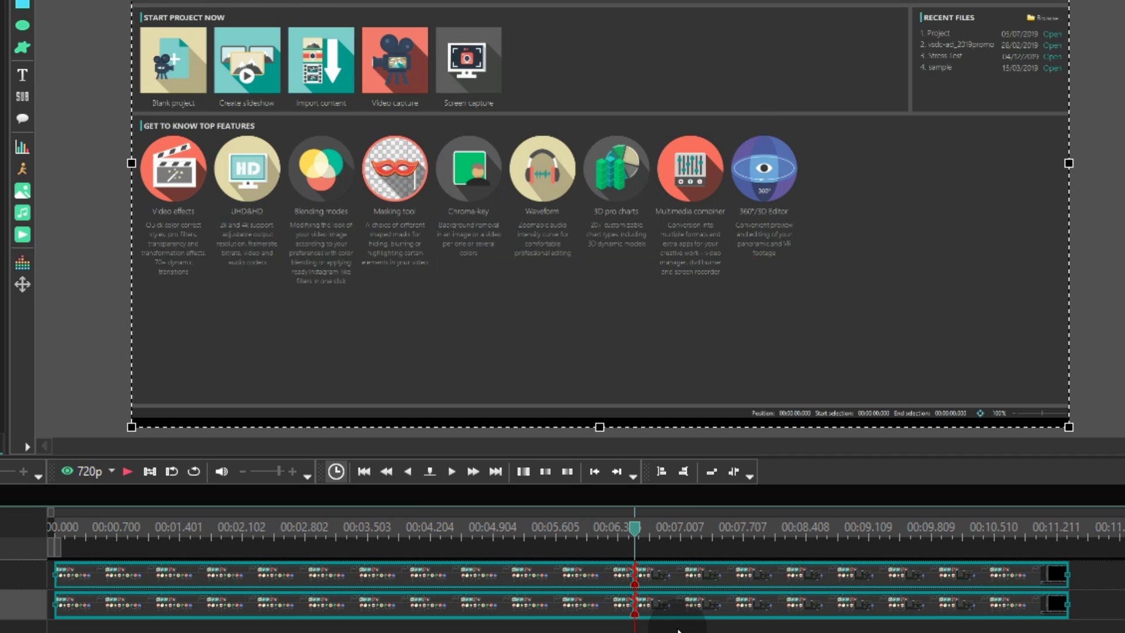
click(677, 629)
key(space)
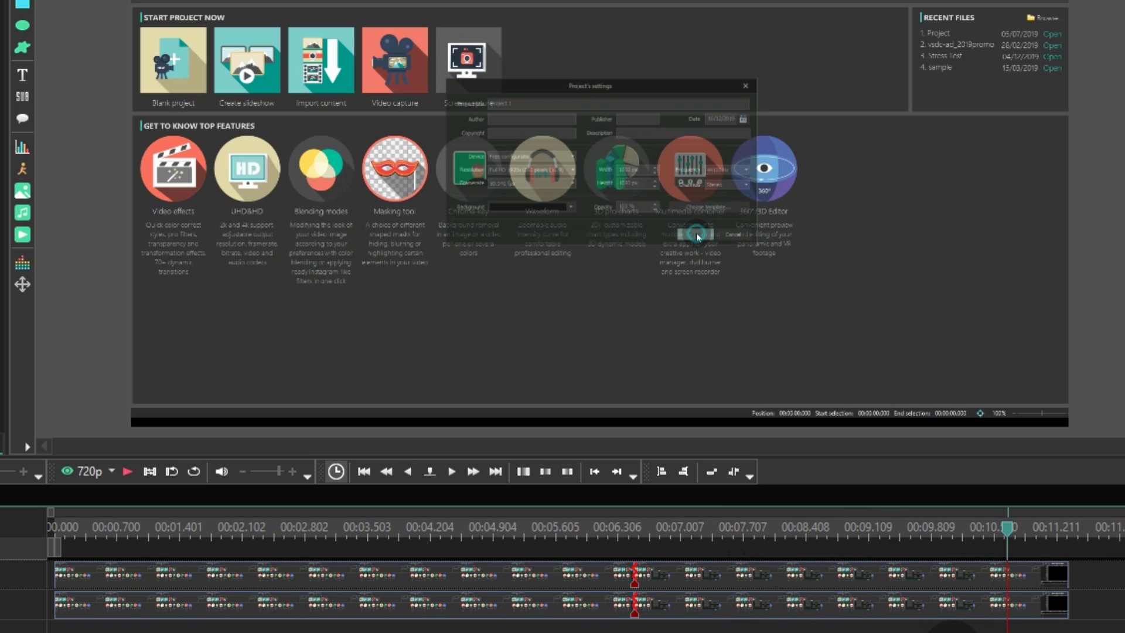
click(878, 575)
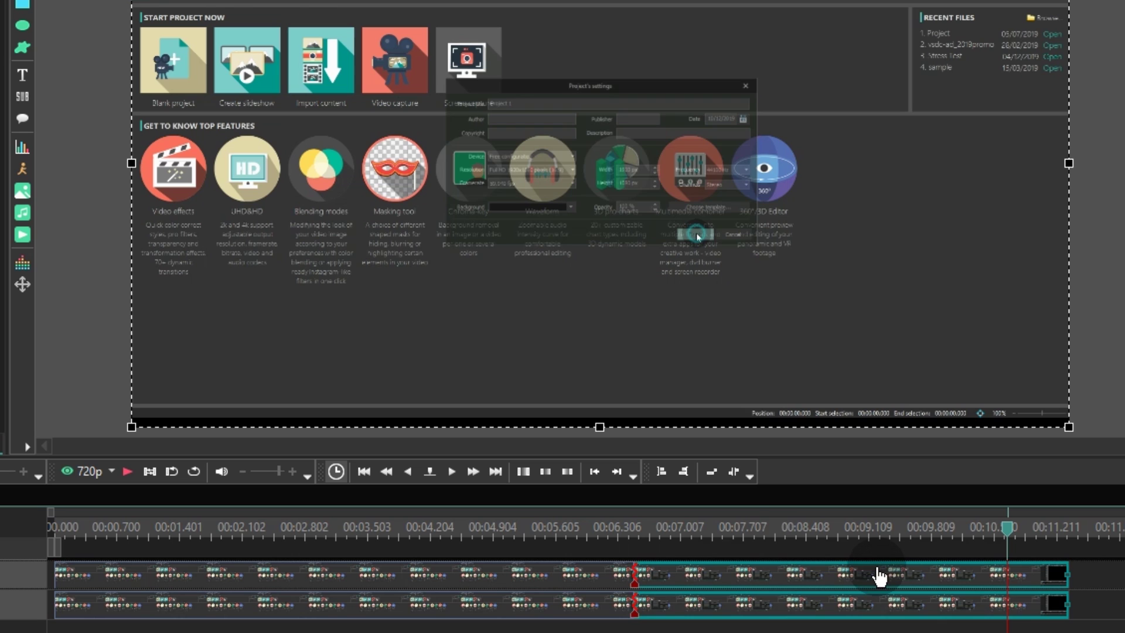
key(ctrl+k)
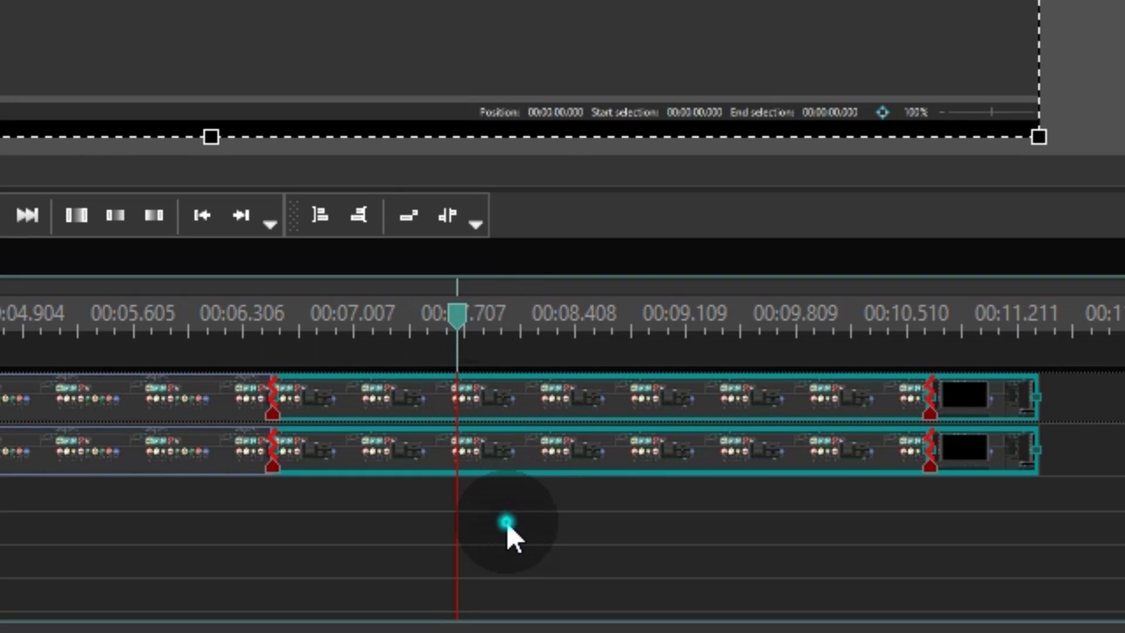
- Open the top layer's middle fragment for editing on its own
click(507, 523)
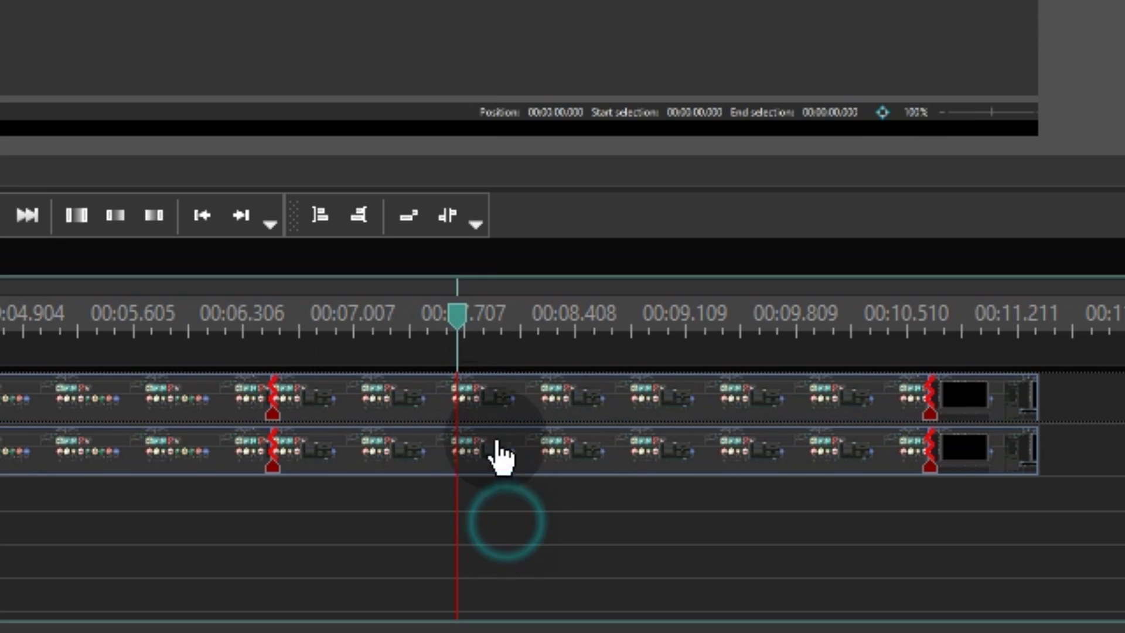
click(488, 394)
double_click(517, 397)
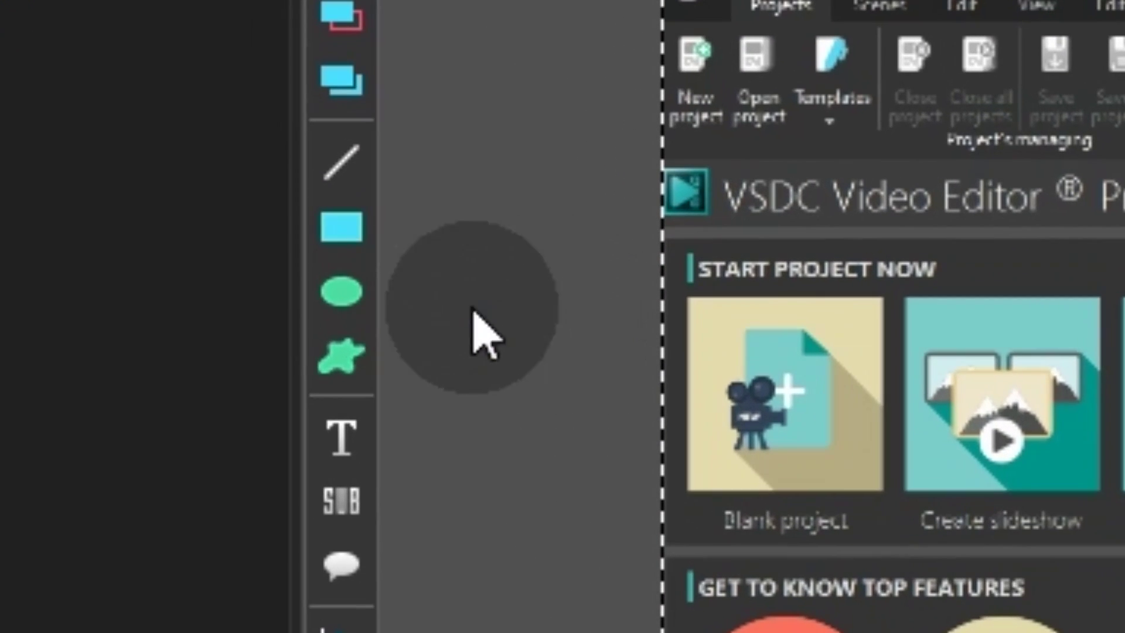
- Draw a white rectangle over the Project's settings dialog, fitting its right edge
click(359, 234)
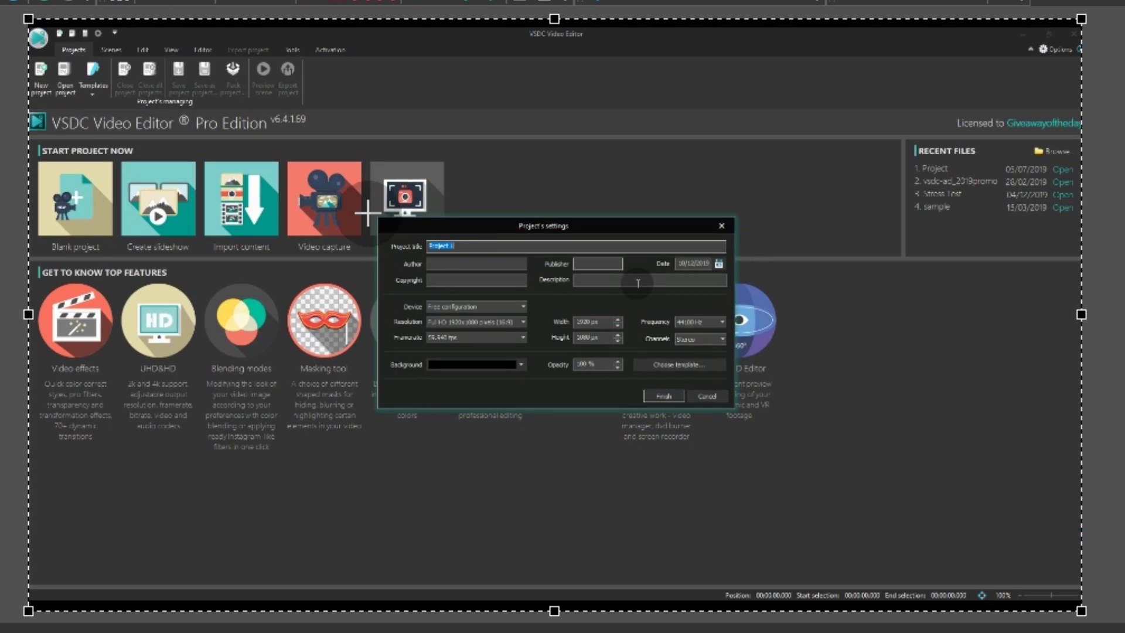
drag(375, 217, 712, 410)
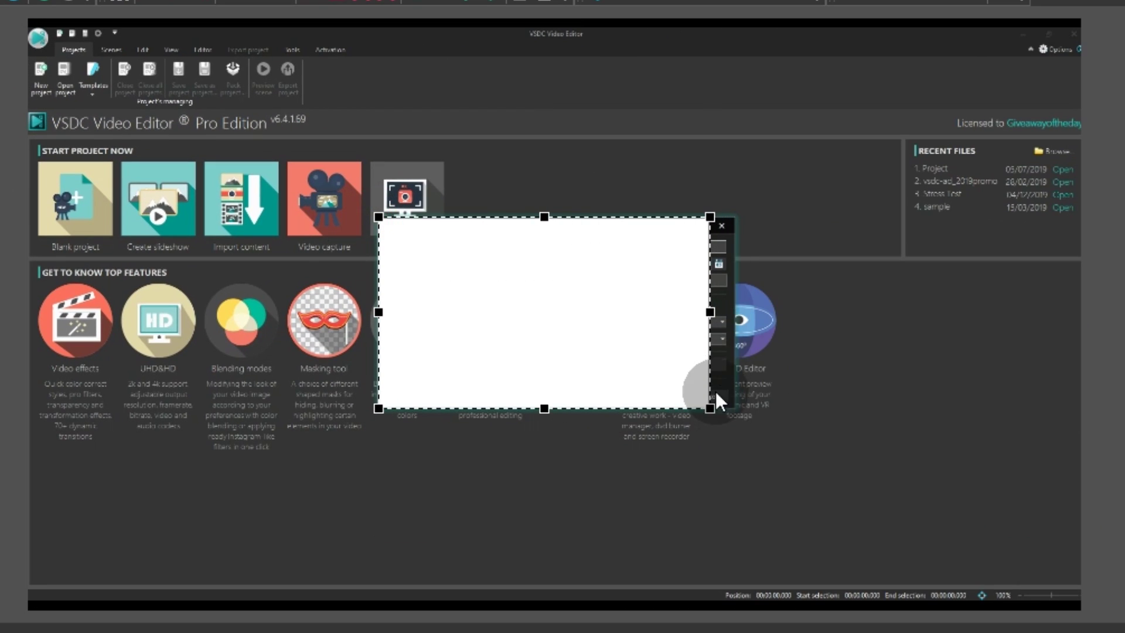
mouse_move(712, 312)
mouse_down()
mouse_move(646, 326)
mouse_move(729, 316)
mouse_up()
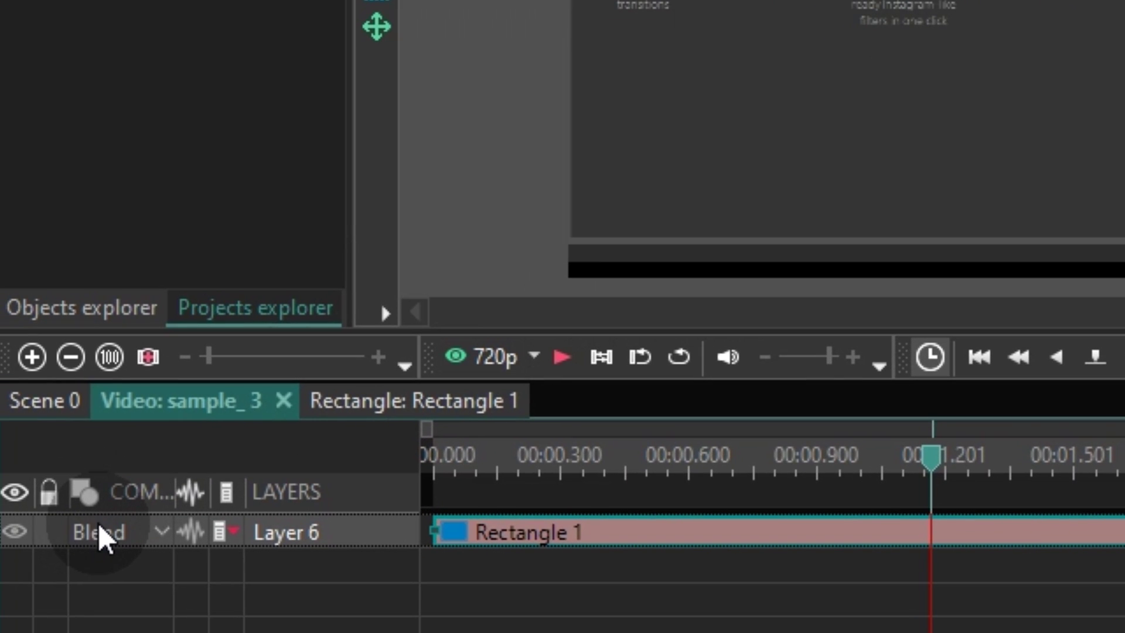
- Set the rectangle's blend mode to Inverted mask, then select the top-track clips on Scene 0
click(106, 535)
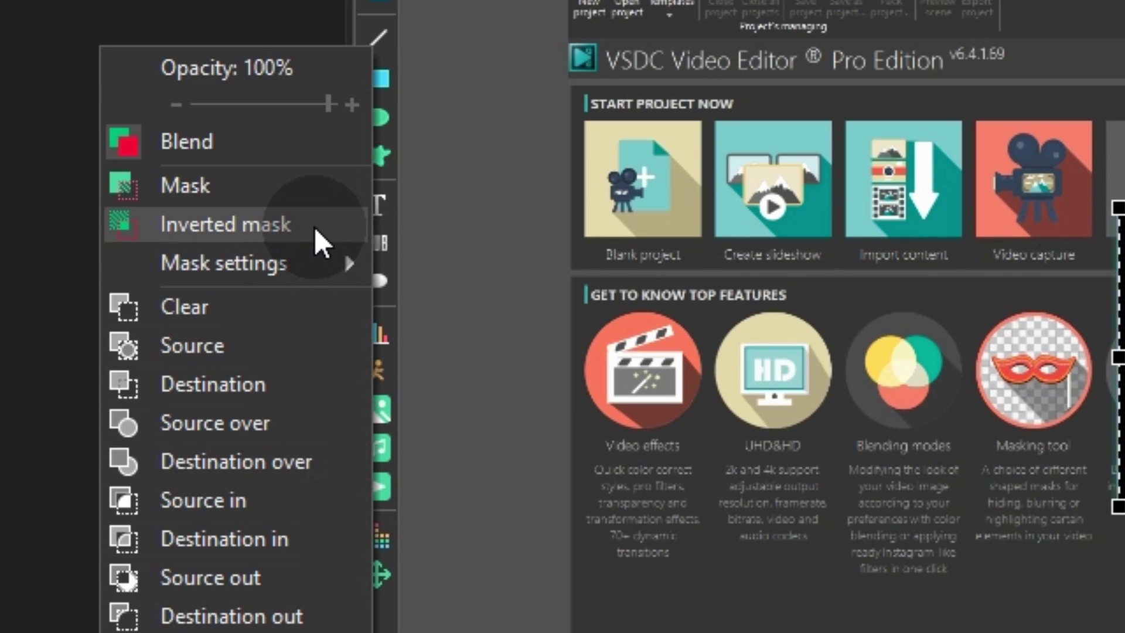
click(313, 227)
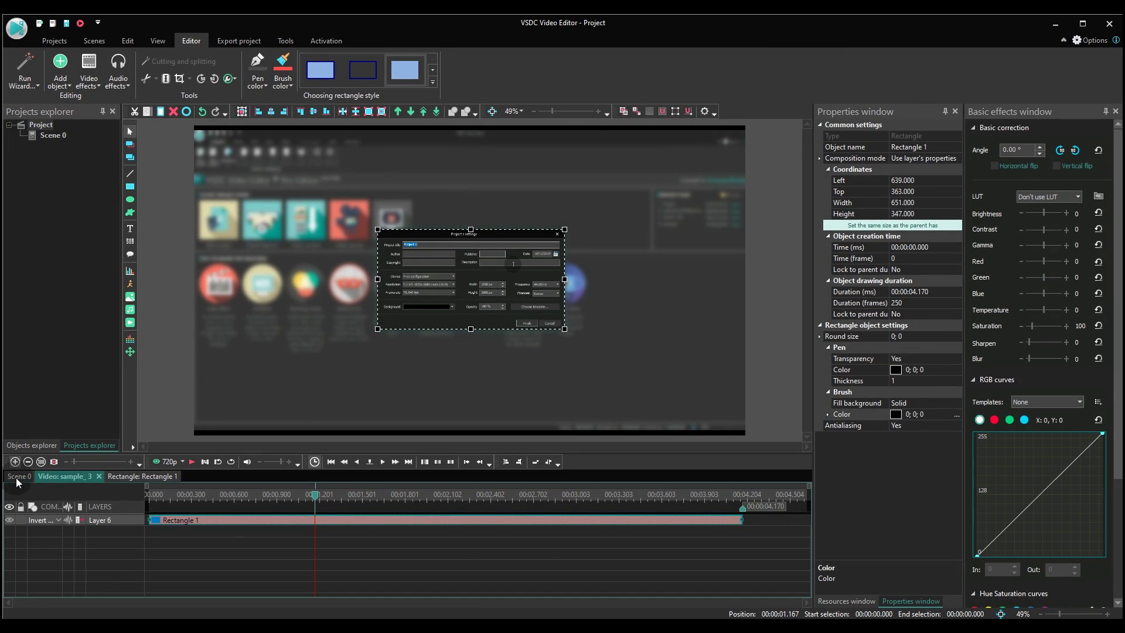
click(18, 476)
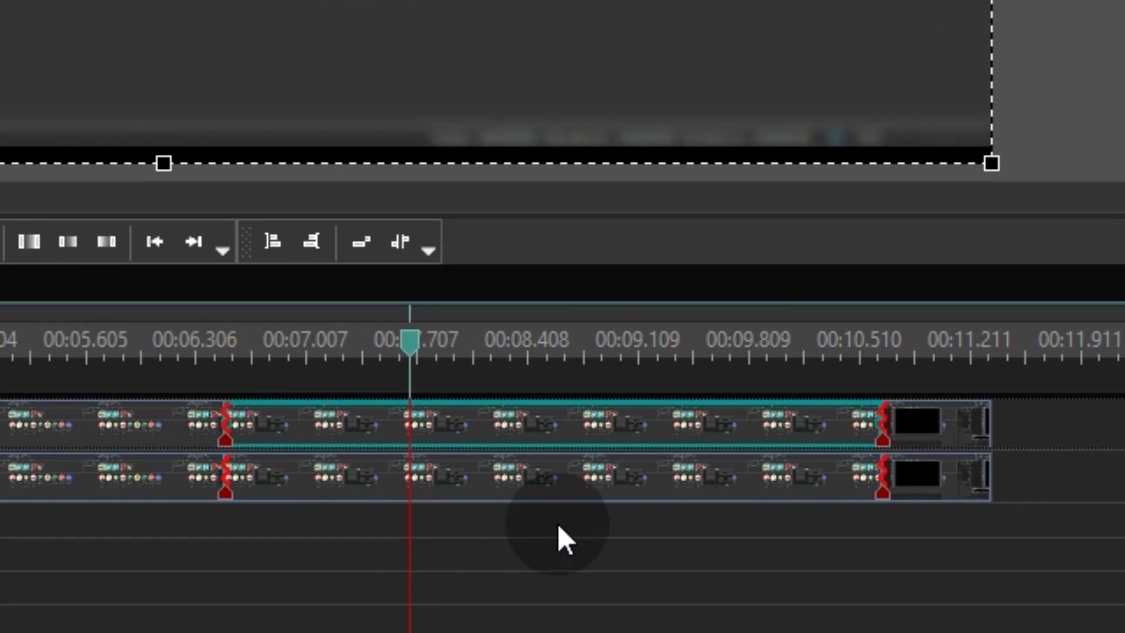
click(559, 527)
click(124, 422)
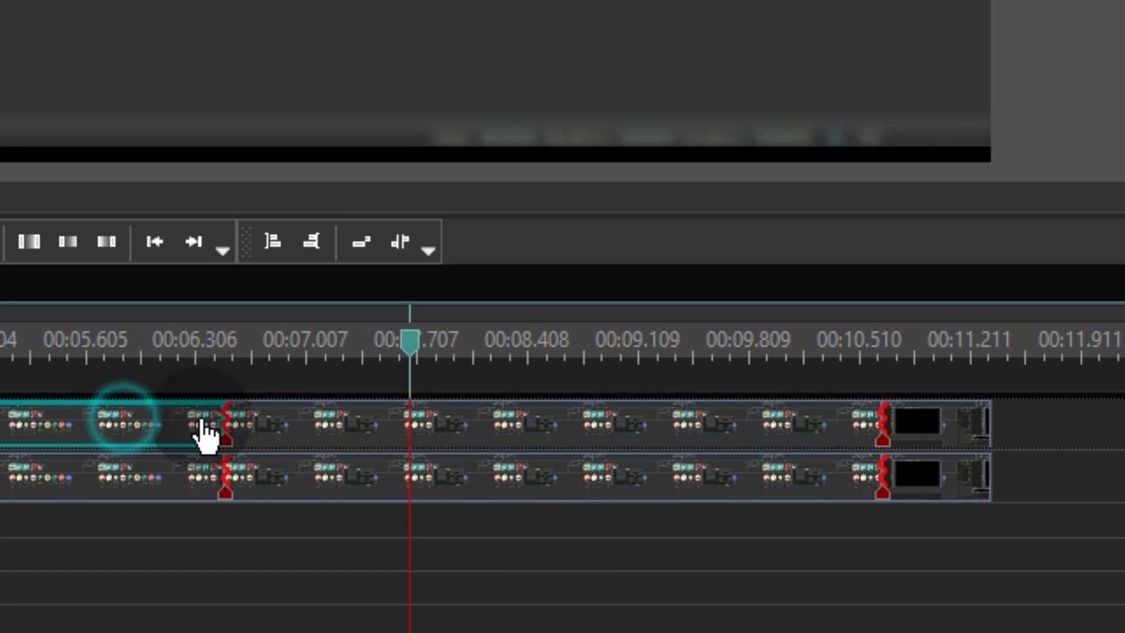
click(945, 430)
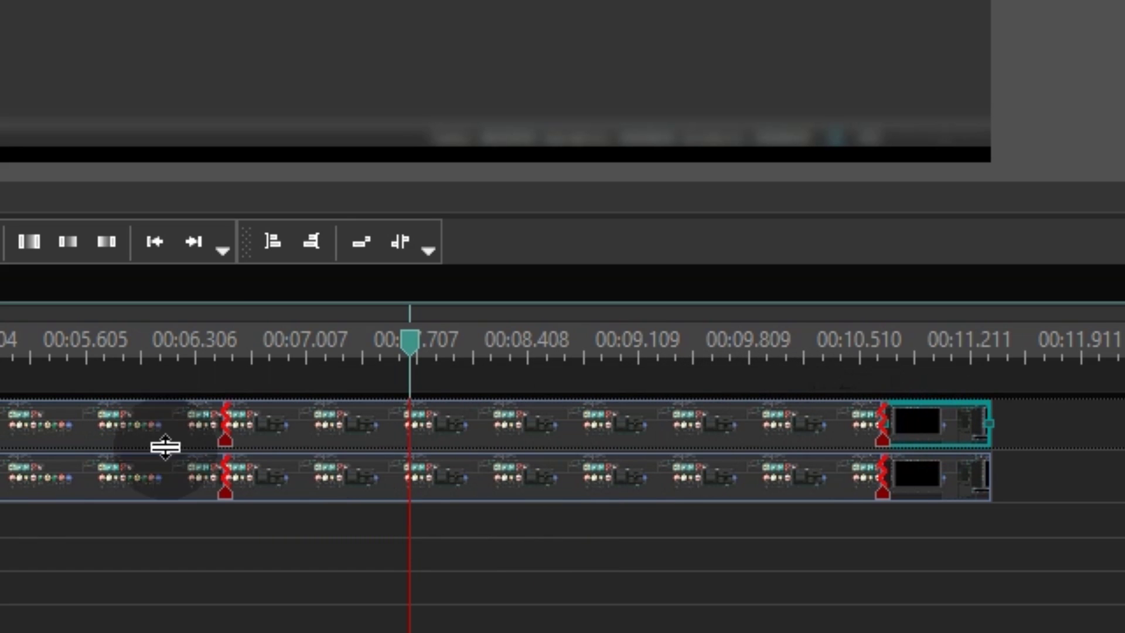
- Deselect the top-layer clip and play back the masked blur result
click(106, 427)
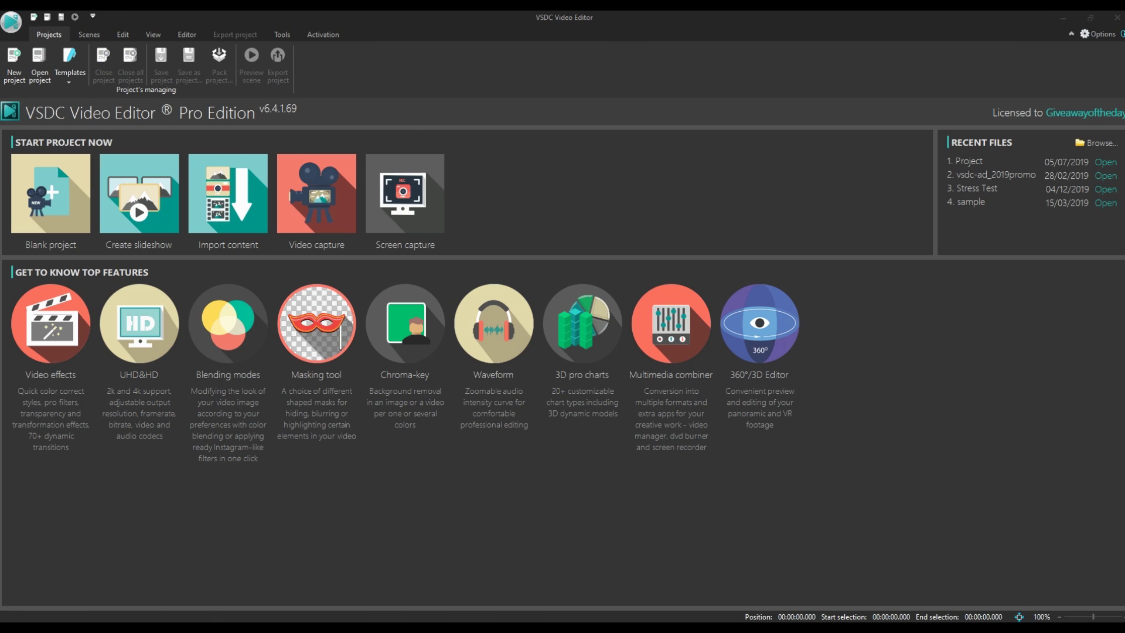
click(625, 264)
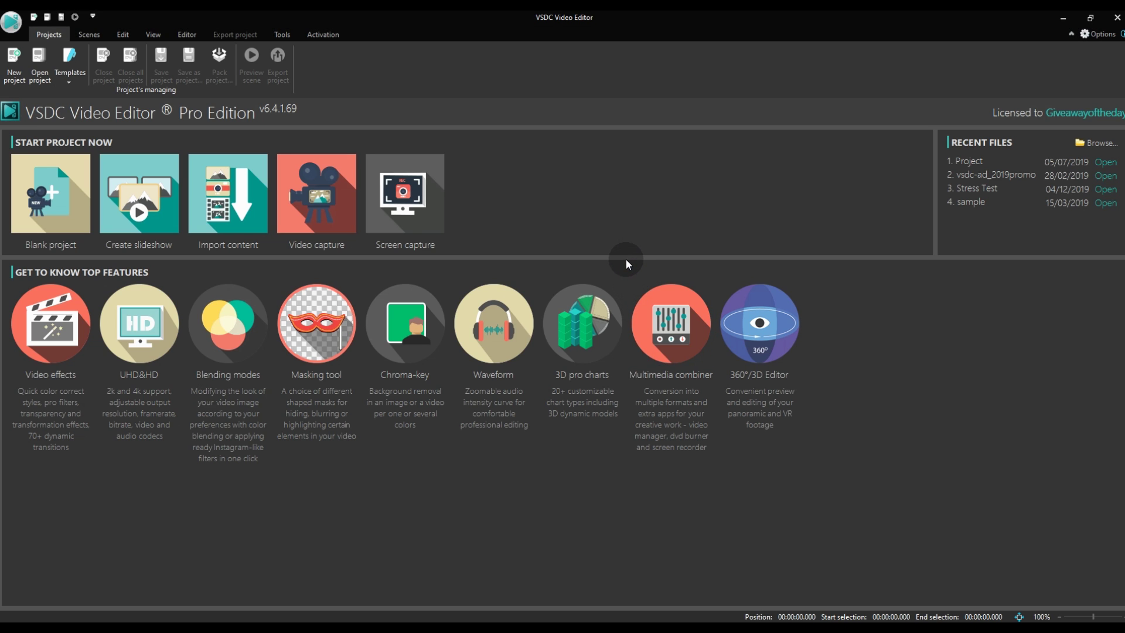